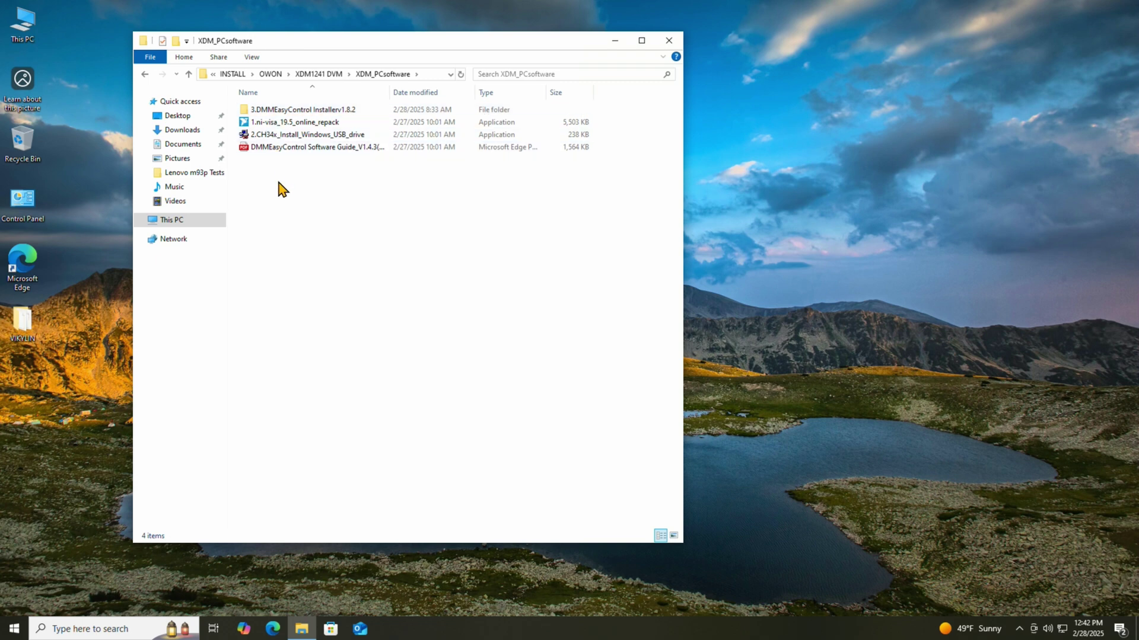
# Open the DMMEasyControl Software Guide PDF, look through the driver instructions on its first page and minimize it.
pyautogui.moveTo(279, 151); pyautogui.dragTo(268, 147)
pyautogui.doubleClick(268, 146)
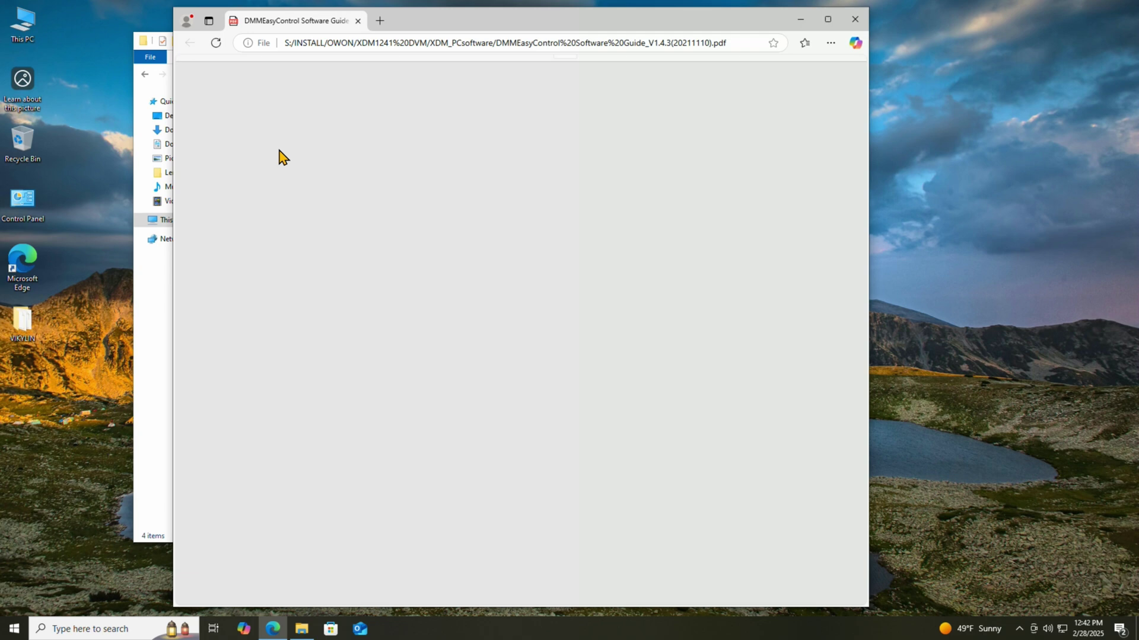
pyautogui.scroll(-2, 498, 229)
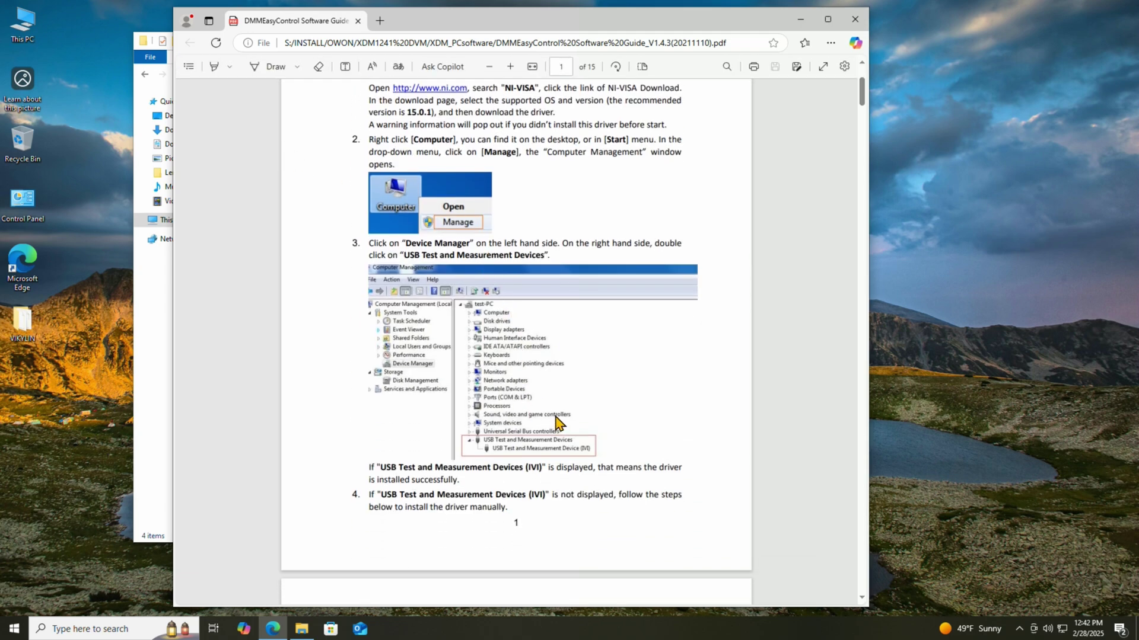
pyautogui.click(798, 24)
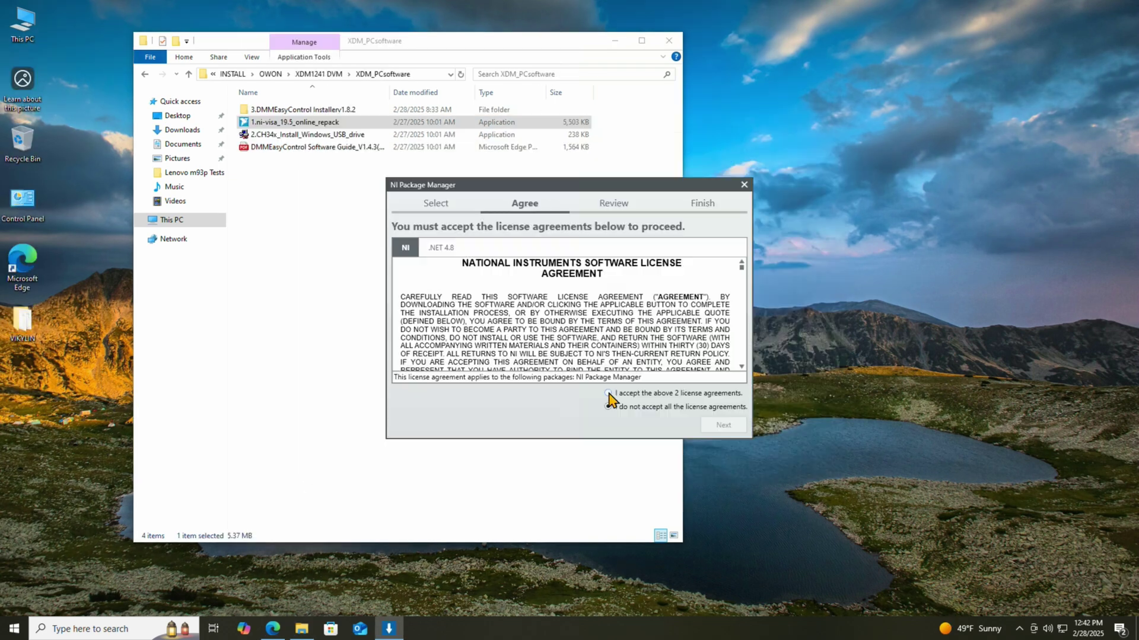
# Install NI-VISA, accepting both license agreements, declining the Customer Experience Improvement Program and postponing the update reminder.
pyautogui.click(608, 393)
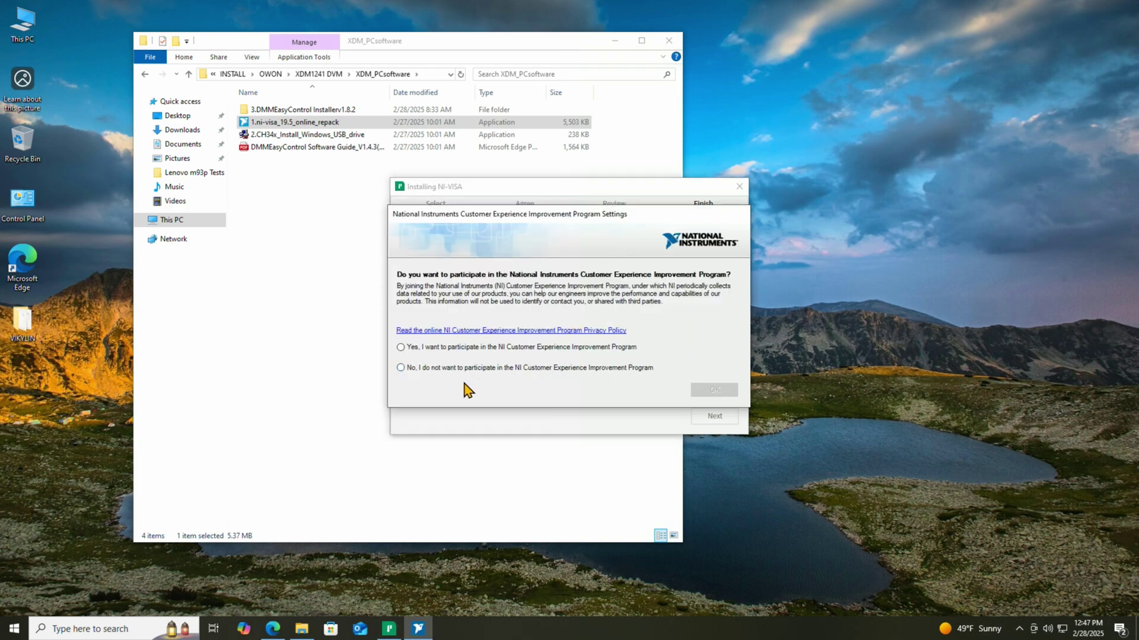
pyautogui.click(466, 369)
pyautogui.click(714, 389)
pyautogui.click(715, 417)
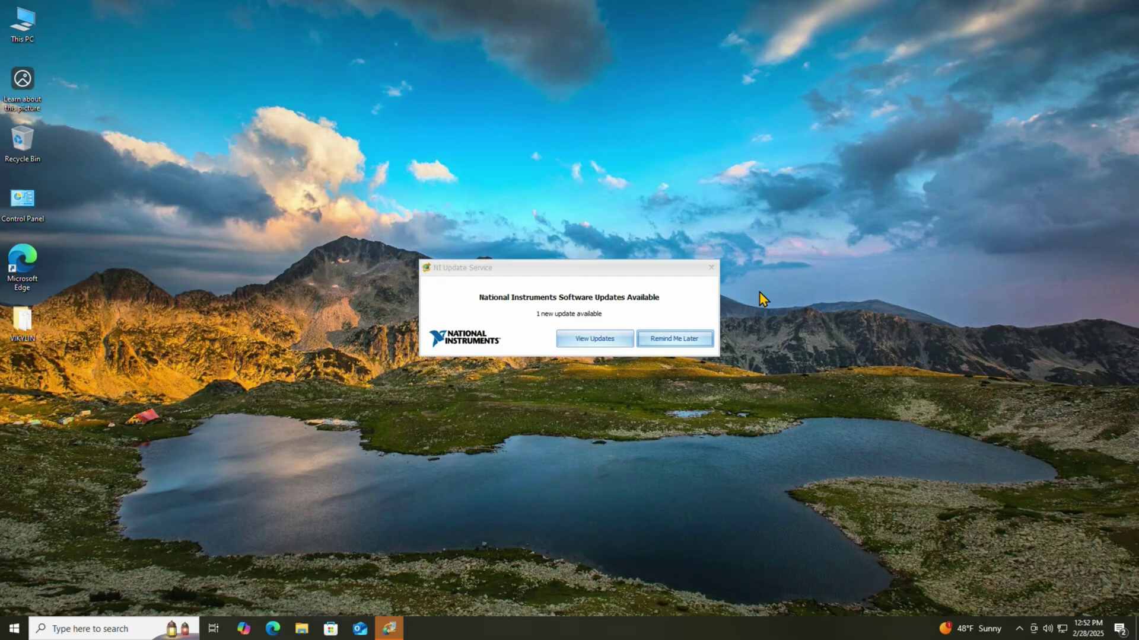
pyautogui.click(693, 341)
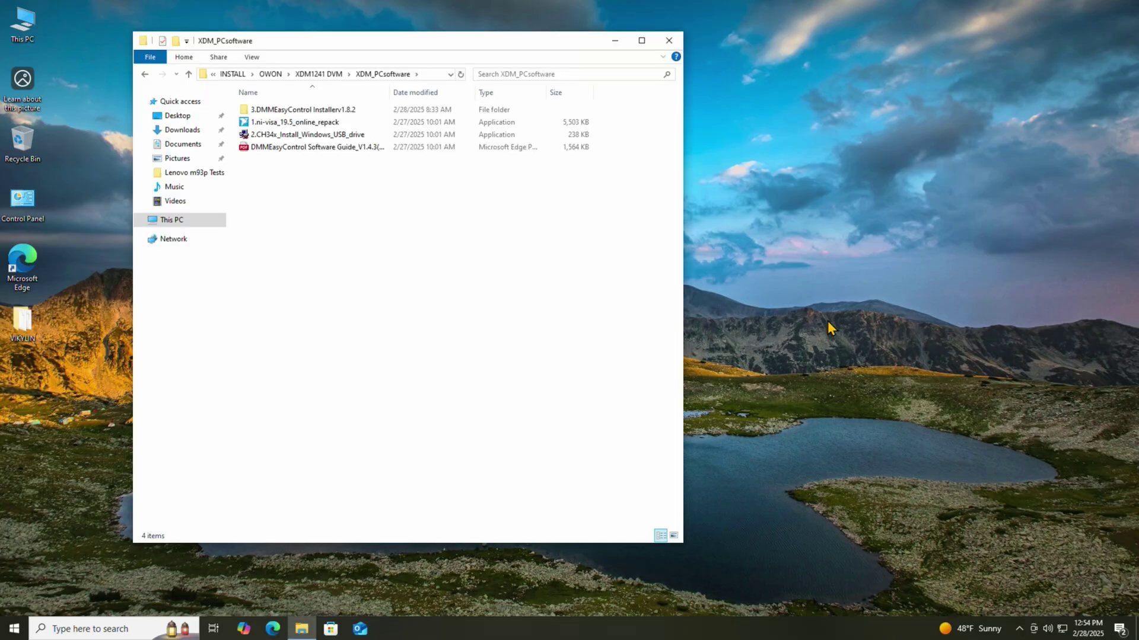
# Install the CH341SER.INF driver with 2.CH34x_Install_Windows_USB_drive, allowing it to change the device, and close the driver setup.
pyautogui.doubleClick(305, 136)
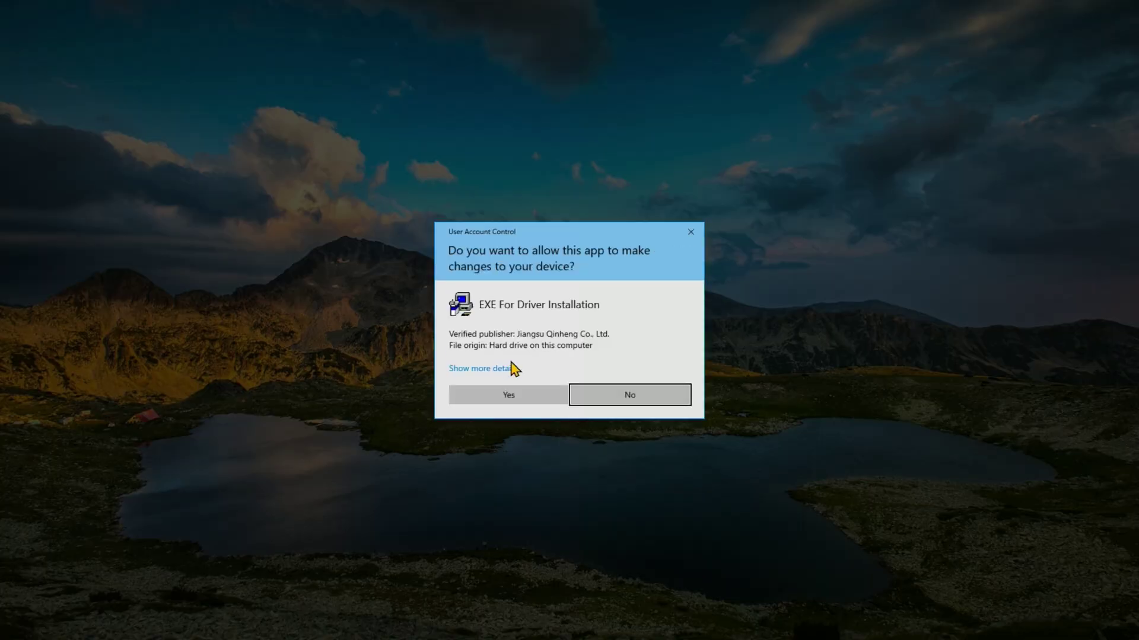
pyautogui.click(562, 393)
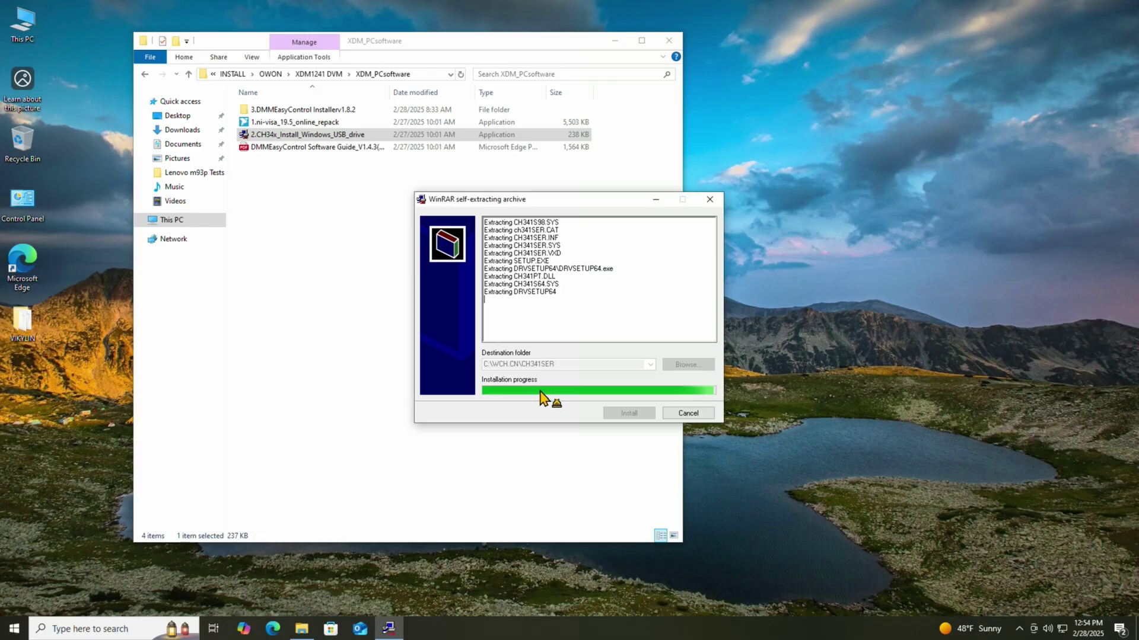
pyautogui.click(513, 300)
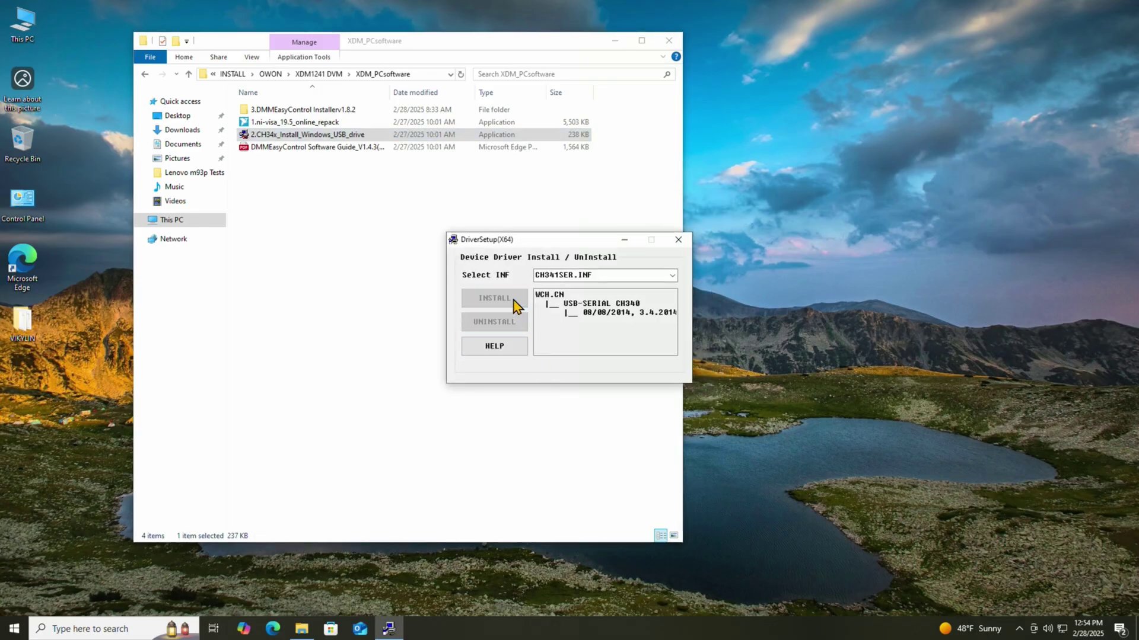
pyautogui.click(644, 354)
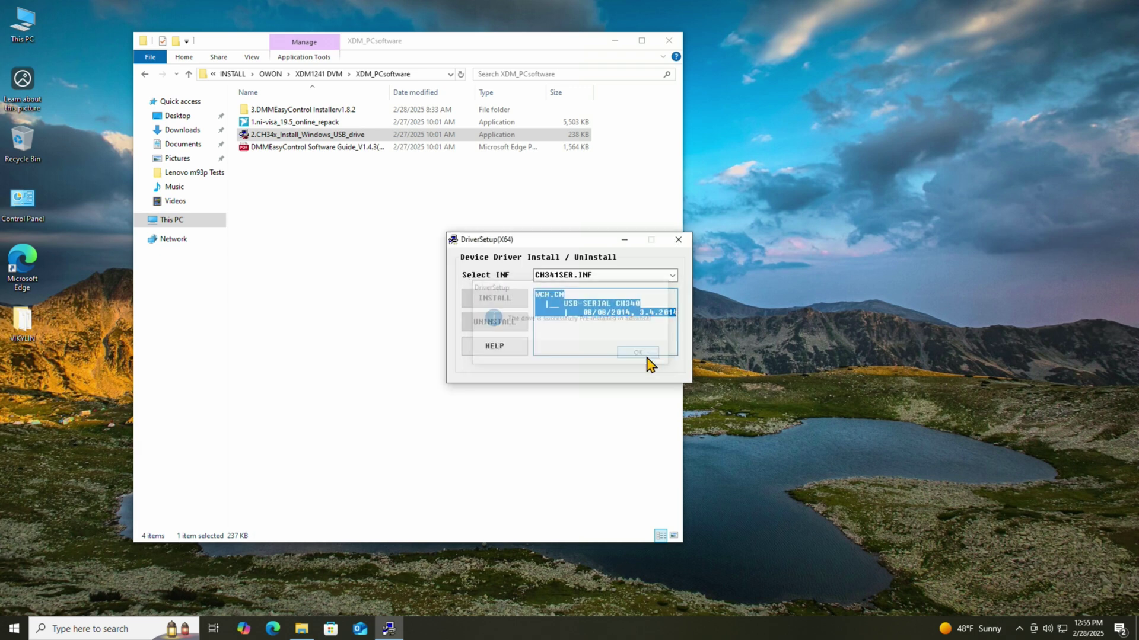
pyautogui.click(678, 239)
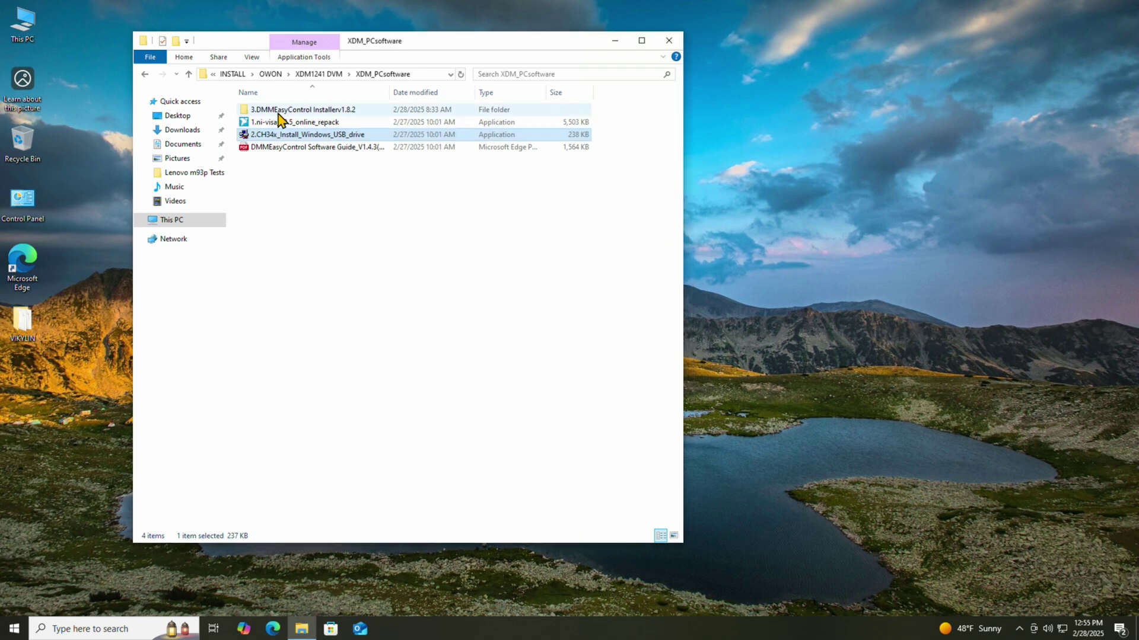
# Run setup from the 3.DMMEasyControl Installerv1.8.2 folder and install DMMEasyControl with the default options, allowing changes to the device.
pyautogui.doubleClick(279, 110)
pyautogui.doubleClick(275, 125)
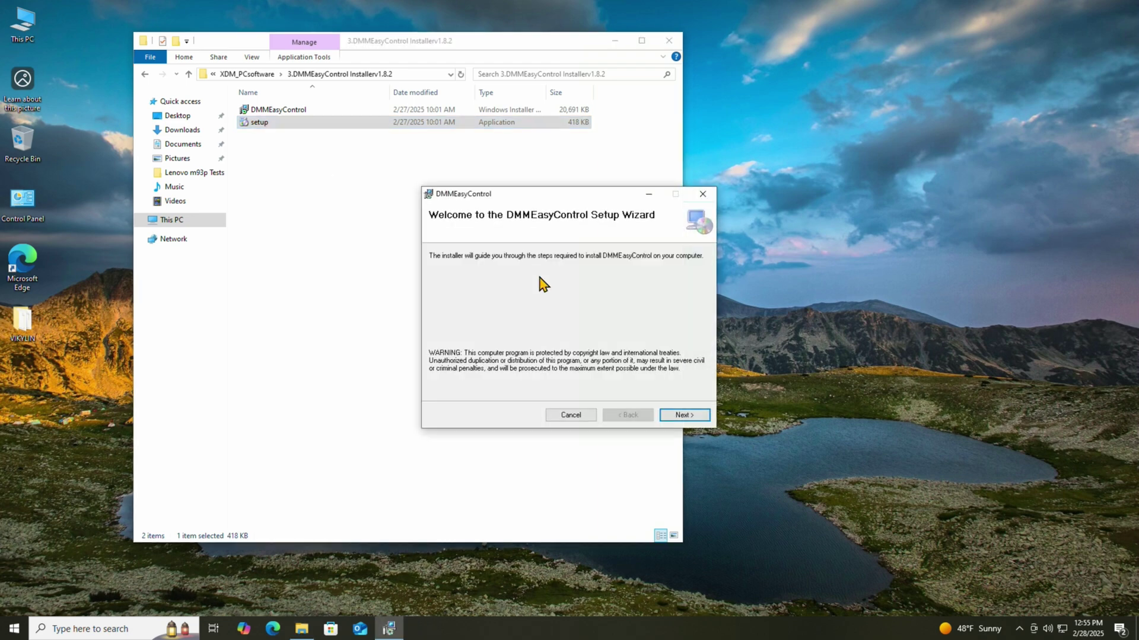
pyautogui.click(671, 417)
pyautogui.click(672, 417)
pyautogui.click(672, 417)
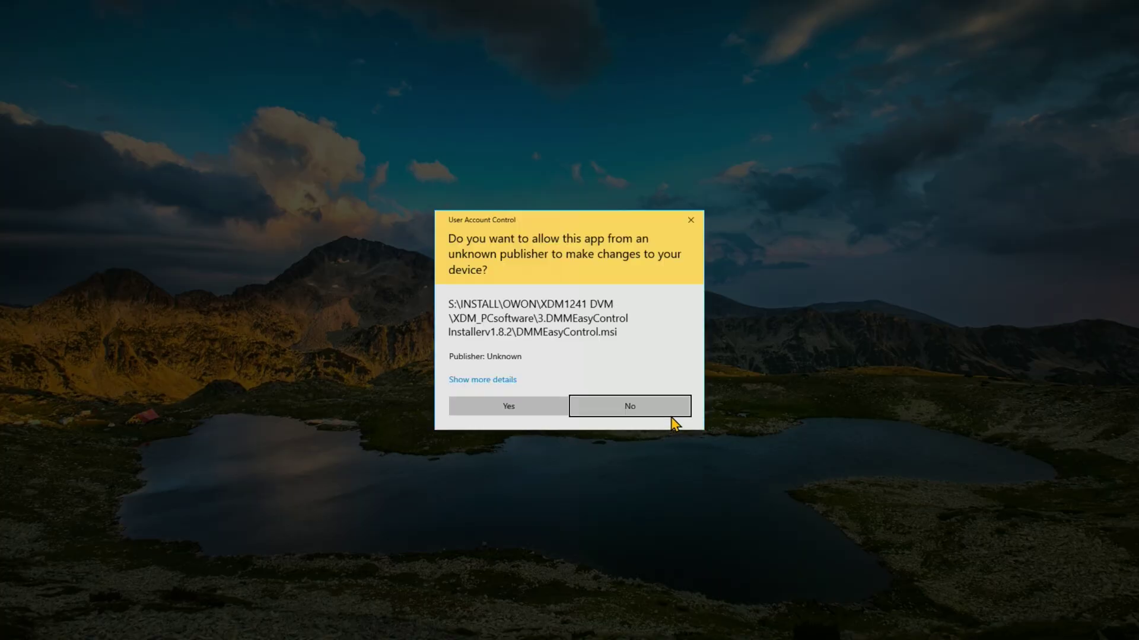
pyautogui.click(536, 407)
pyautogui.click(676, 416)
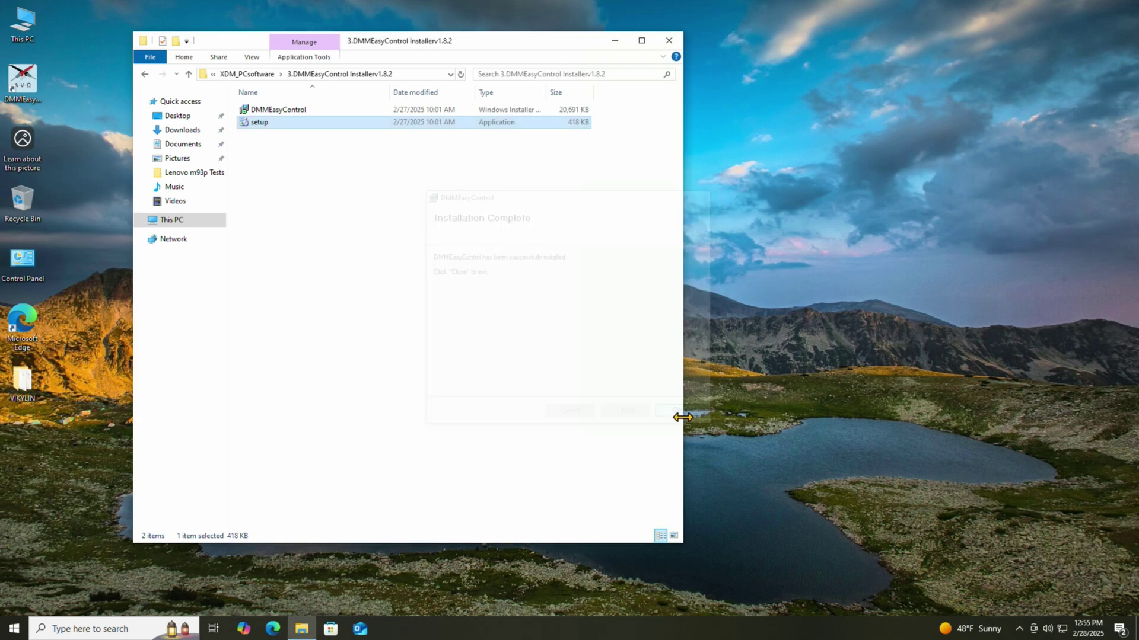
# Run the DMMEasyControl Windows Installer package in the same folder through to completion.
pyautogui.doubleClick(278, 110)
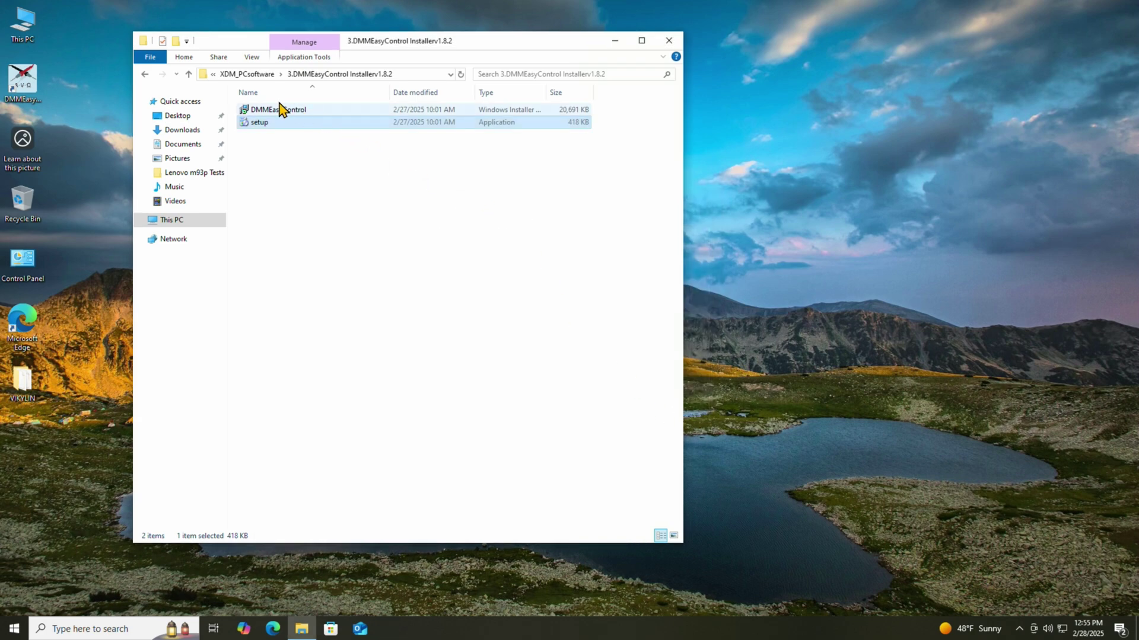
pyautogui.click(678, 417)
pyautogui.click(677, 414)
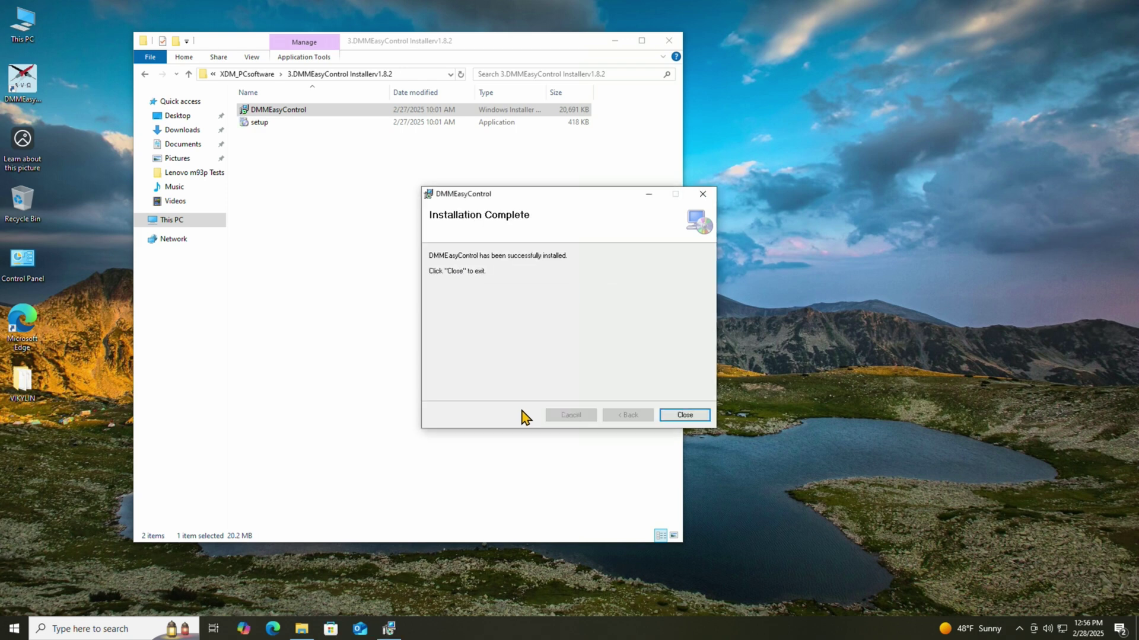
# Check in Device Manager which COM port the USB-SERIAL CH340 uses under Ports (COM & LPT), and close Device Manager.
pyautogui.click(57, 630)
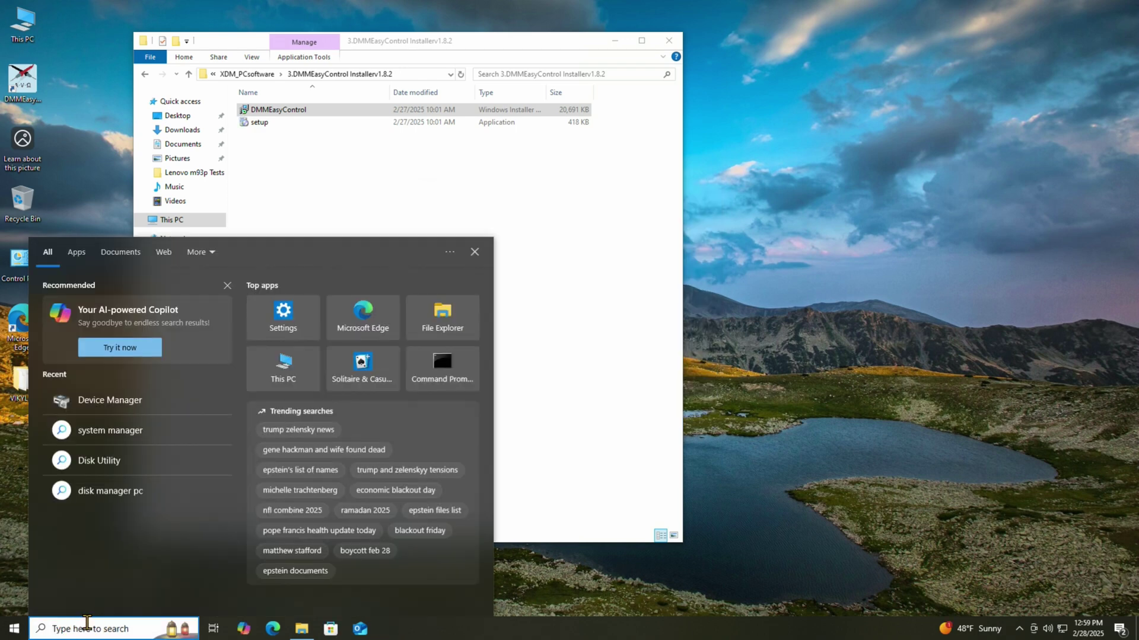
pyautogui.write('devic')
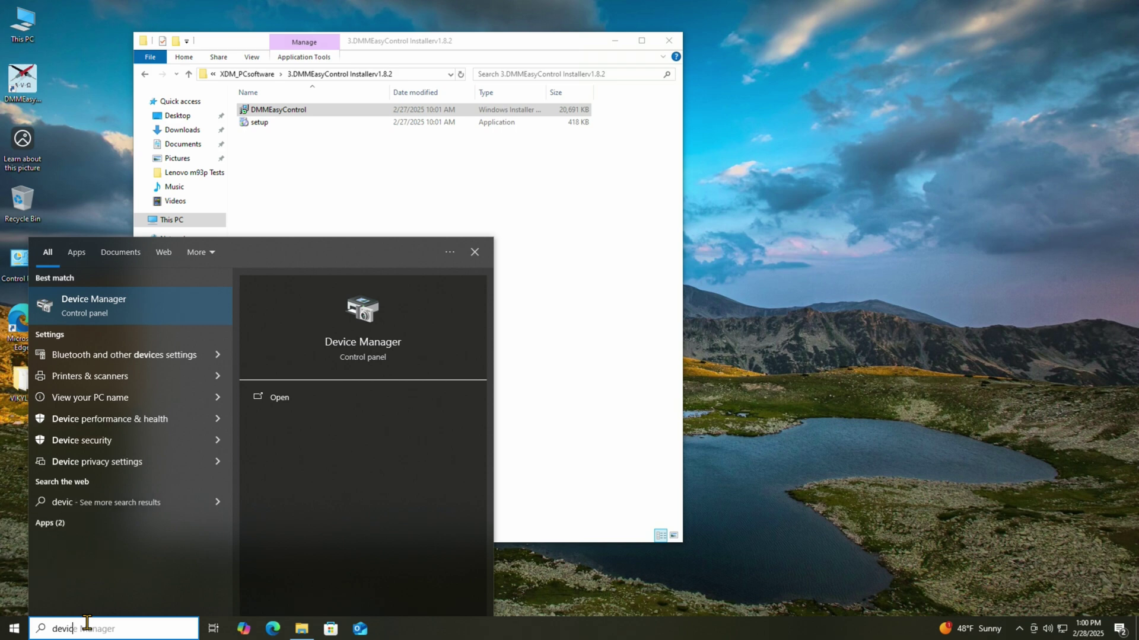
pyautogui.write('e')
pyautogui.click(104, 300)
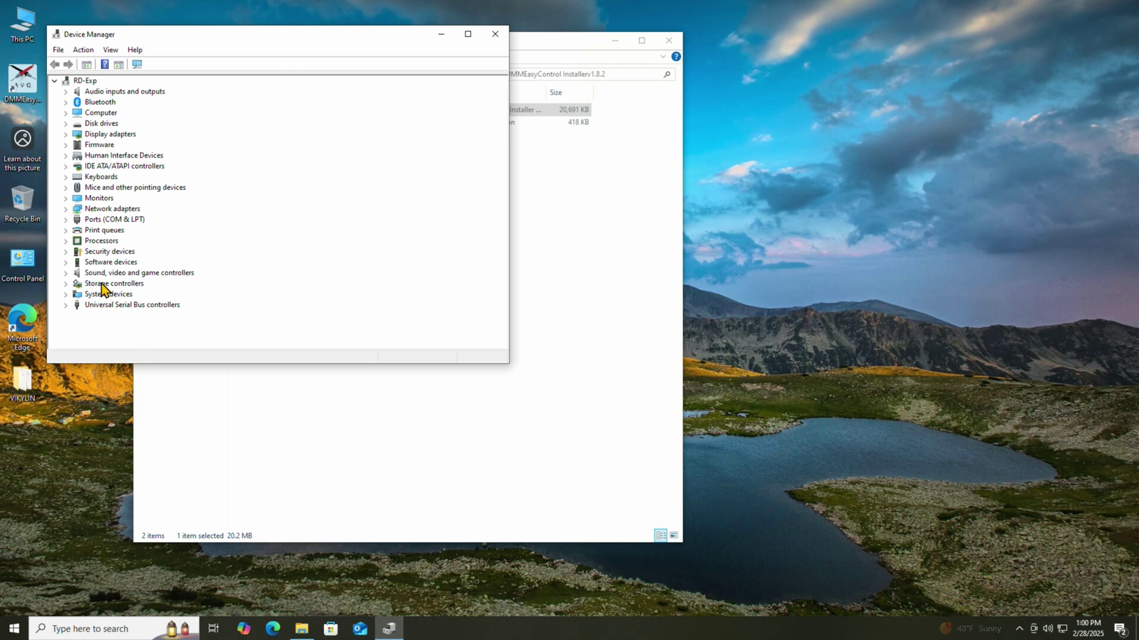
pyautogui.click(66, 220)
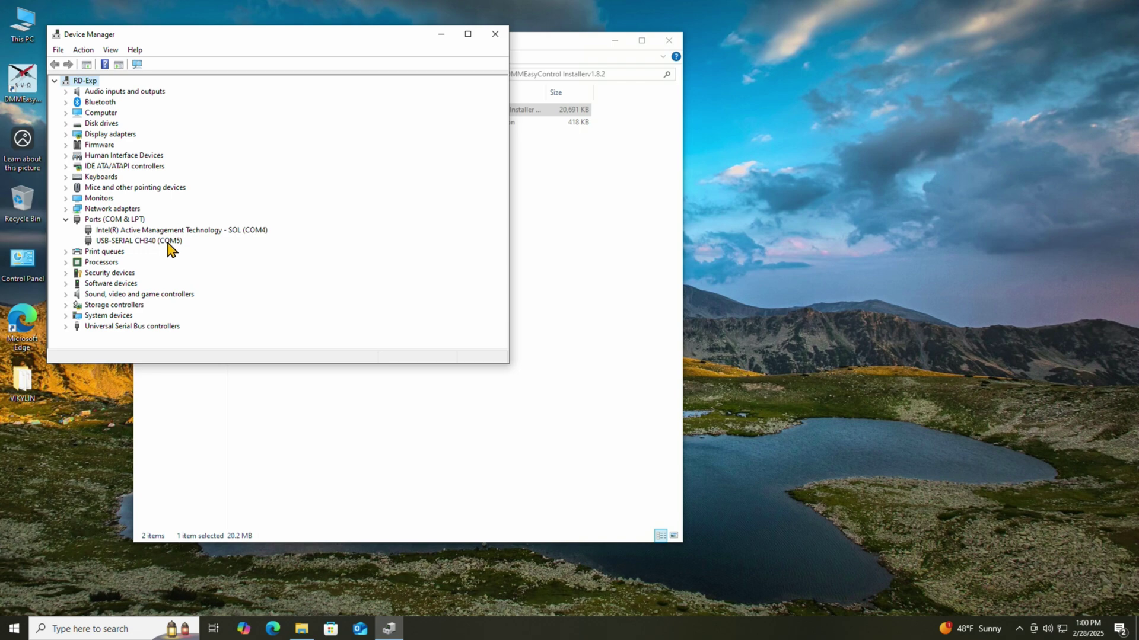
pyautogui.moveTo(386, 34); pyautogui.dragTo(413, 219)
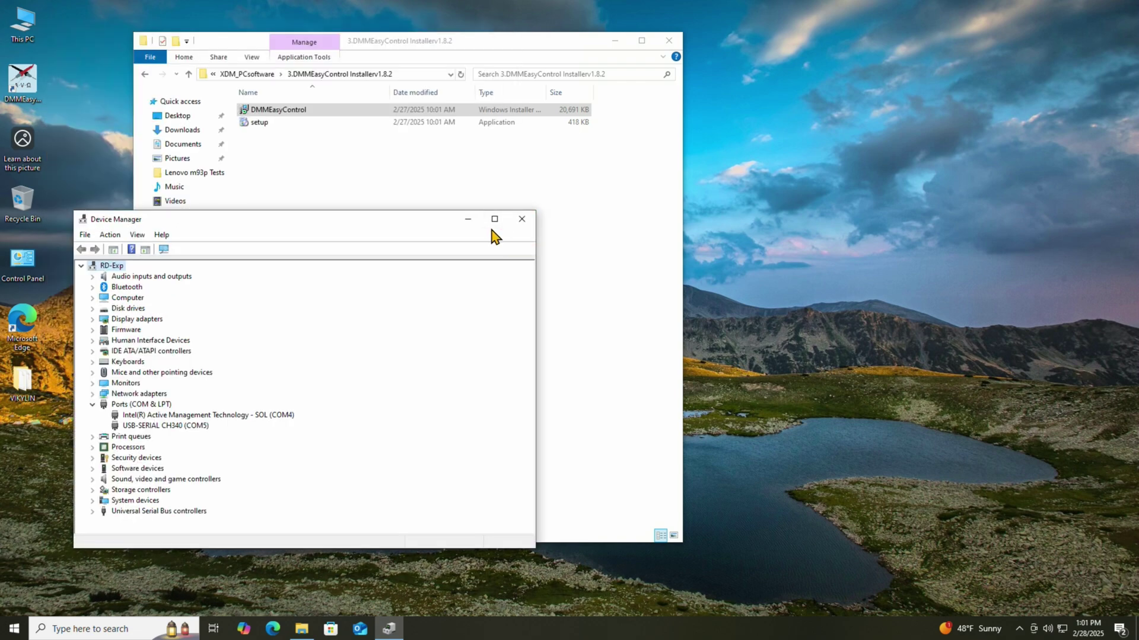
pyautogui.click(522, 218)
# Launch DMMEasyControl from the desktop and connect to the multimeter via USB COM on port COM5.
pyautogui.click(22, 85)
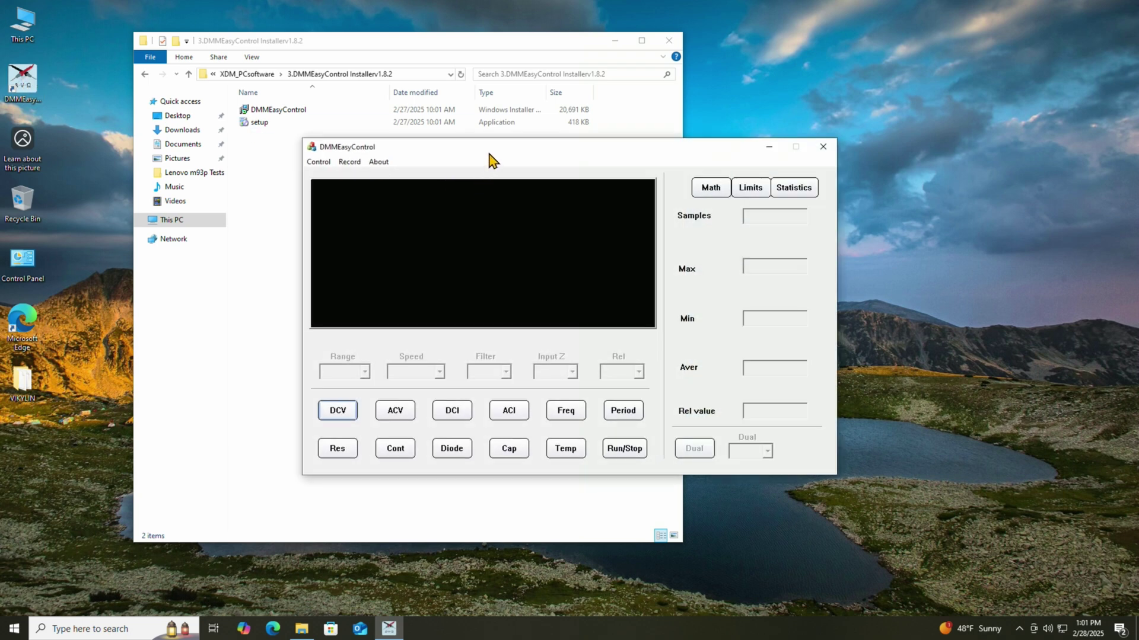
pyautogui.click(320, 163)
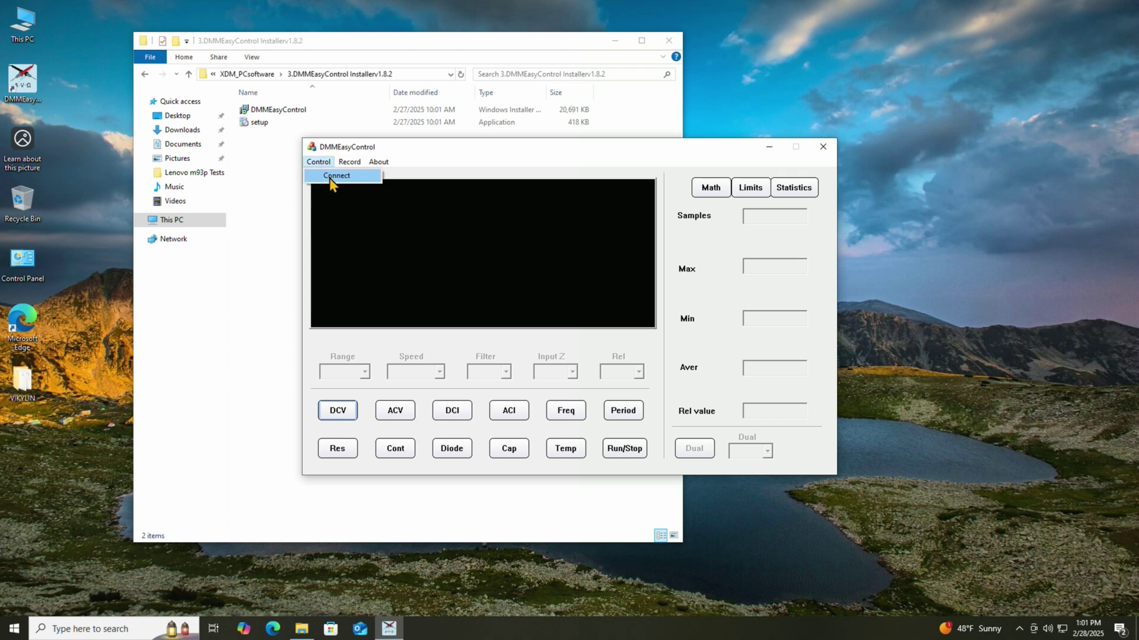
pyautogui.click(329, 177)
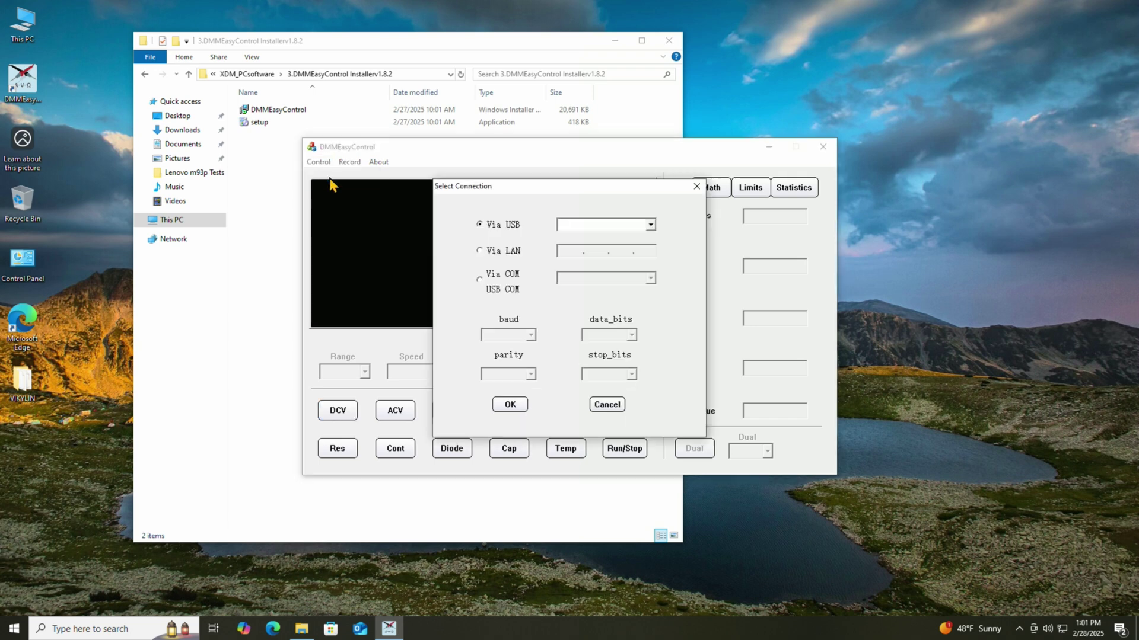
pyautogui.click(478, 290)
pyautogui.click(651, 279)
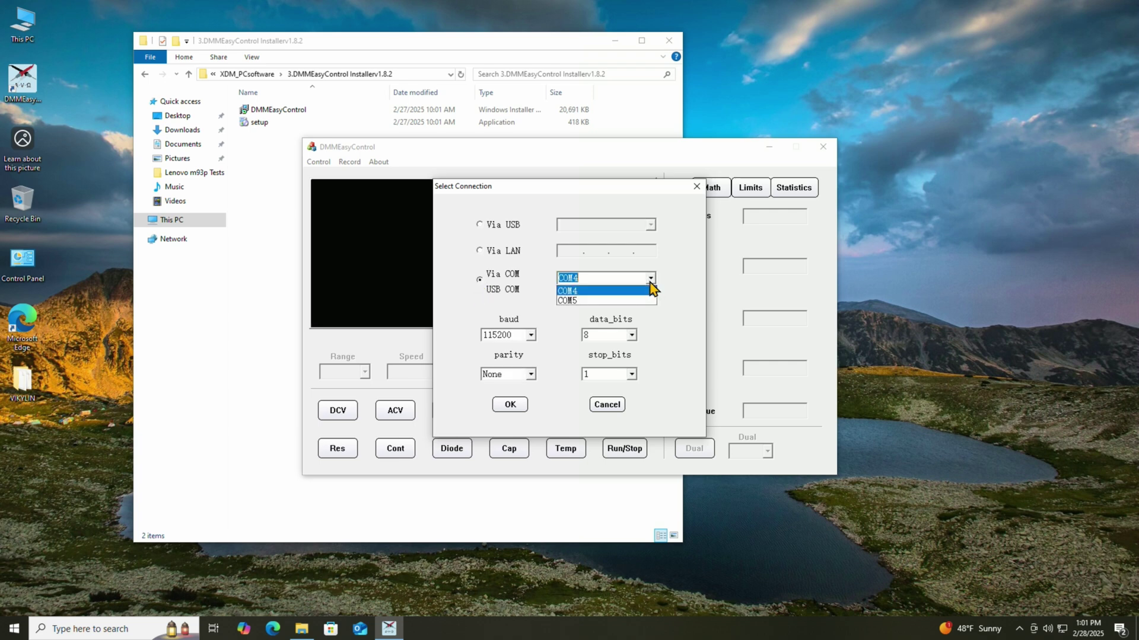
pyautogui.click(569, 302)
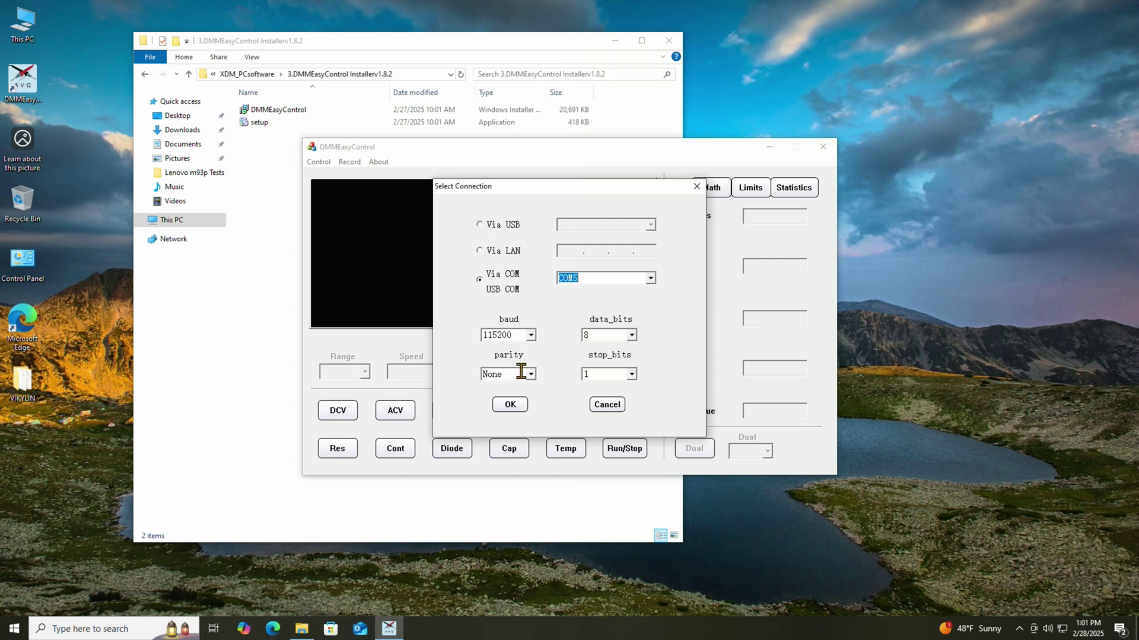
pyautogui.click(510, 404)
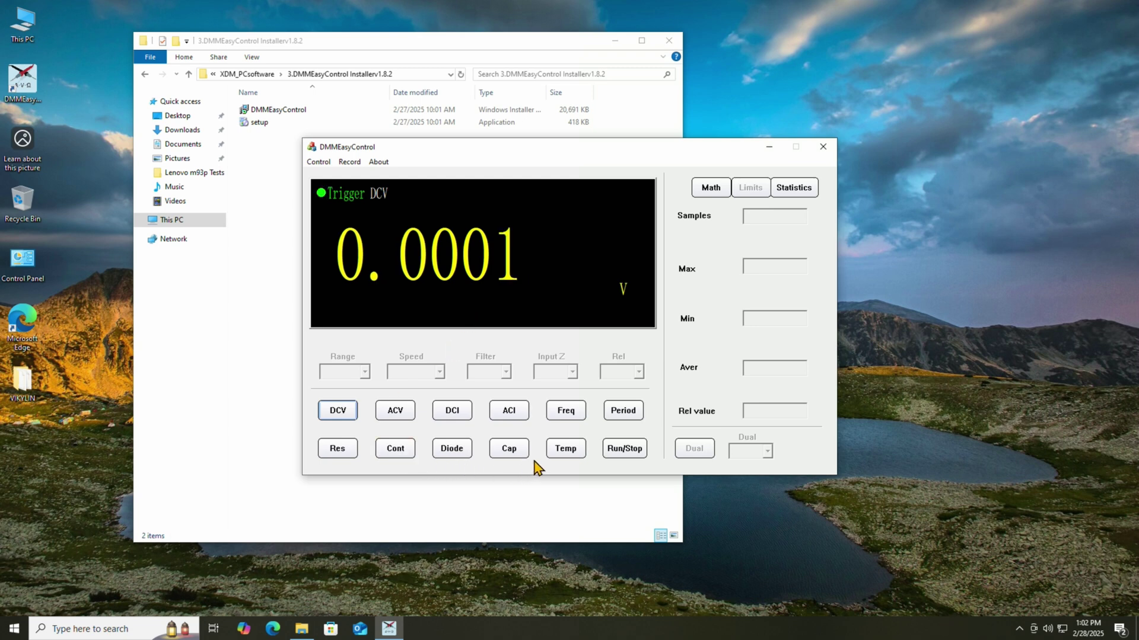
# Switch the multimeter to temperature measurement and set its units to °F.
pyautogui.click(564, 453)
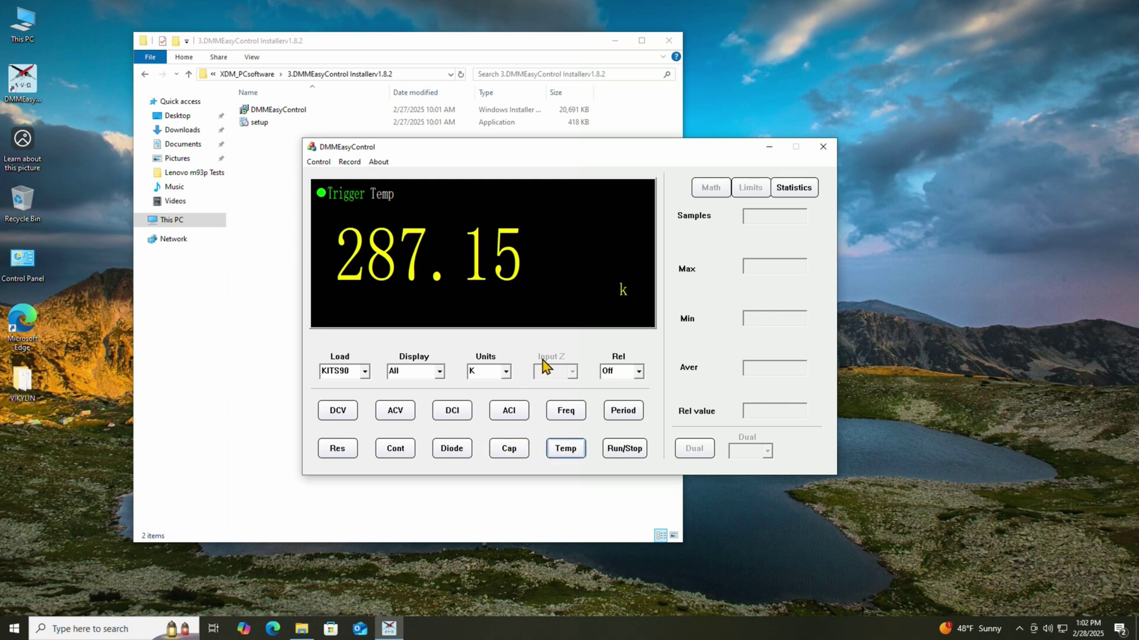
pyautogui.click(506, 372)
pyautogui.click(478, 408)
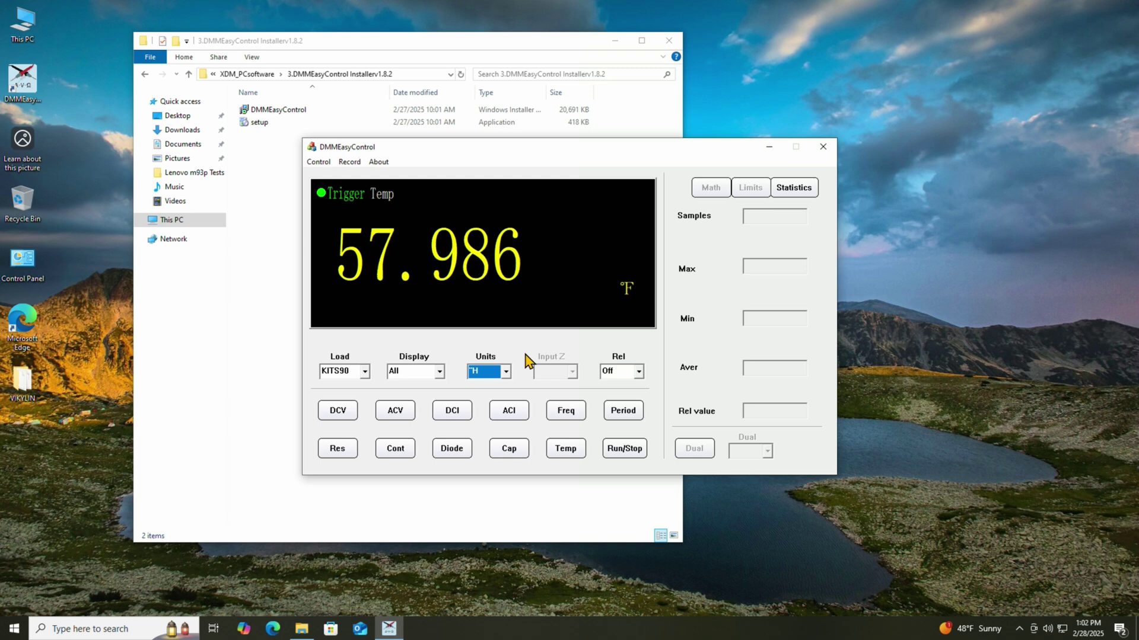